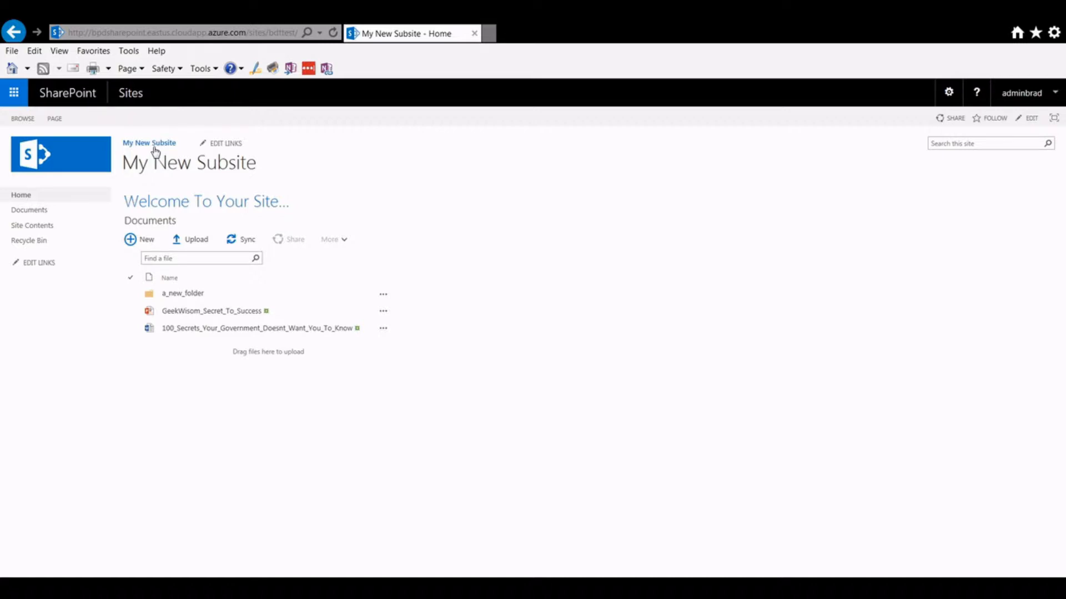
Open a_new_folder in the subsite's document list, inspect the folder page's full web address, and reload the page.
click(176, 295)
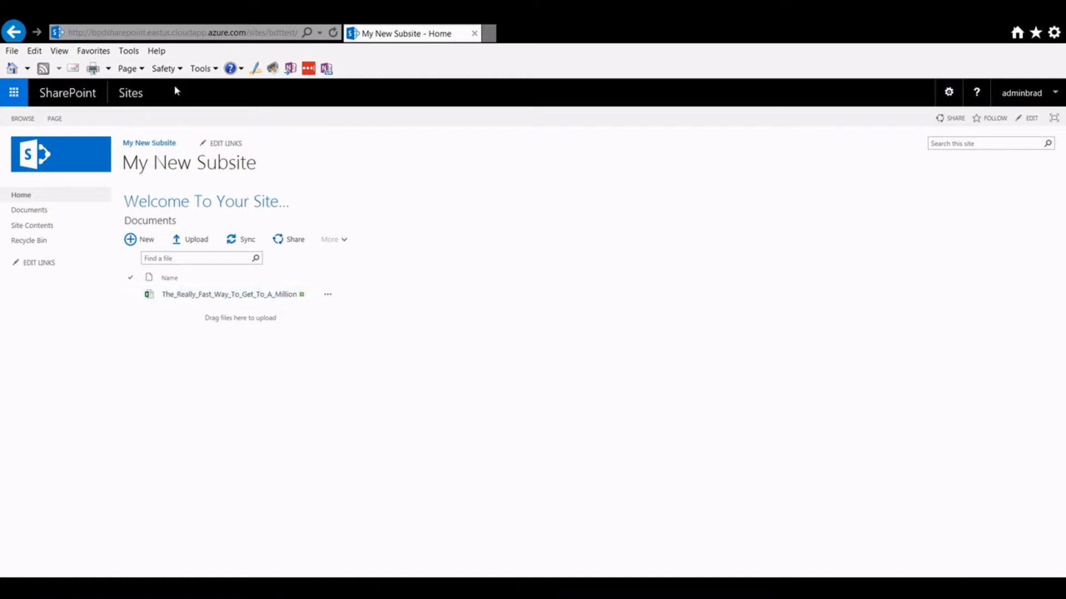
click(181, 35)
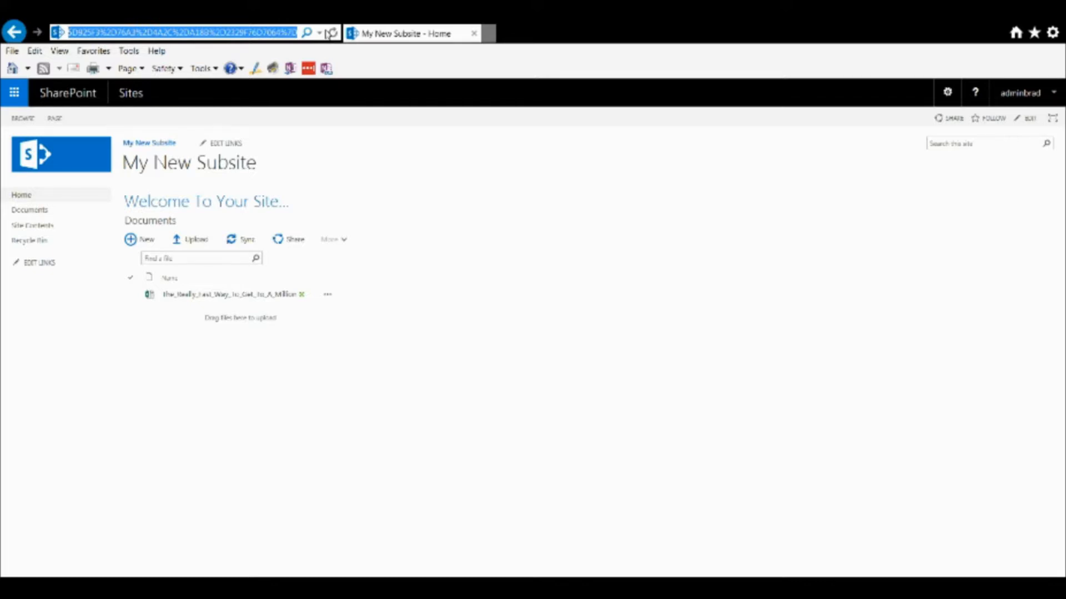
click(330, 33)
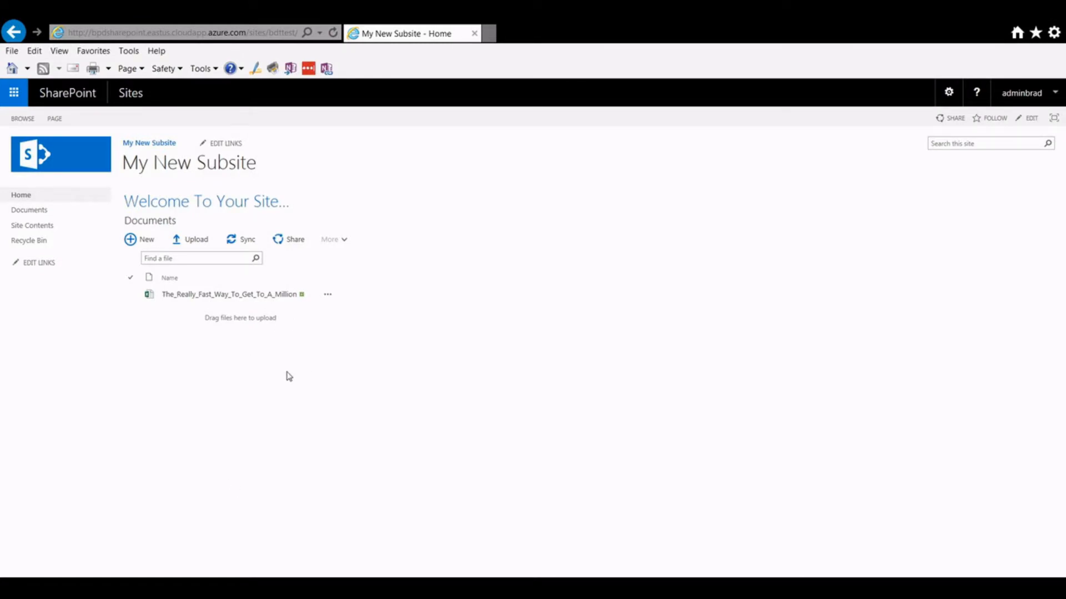
Open Site Collection Features from the top-level site settings and highlight the Document ID Service entry with its description.
click(950, 95)
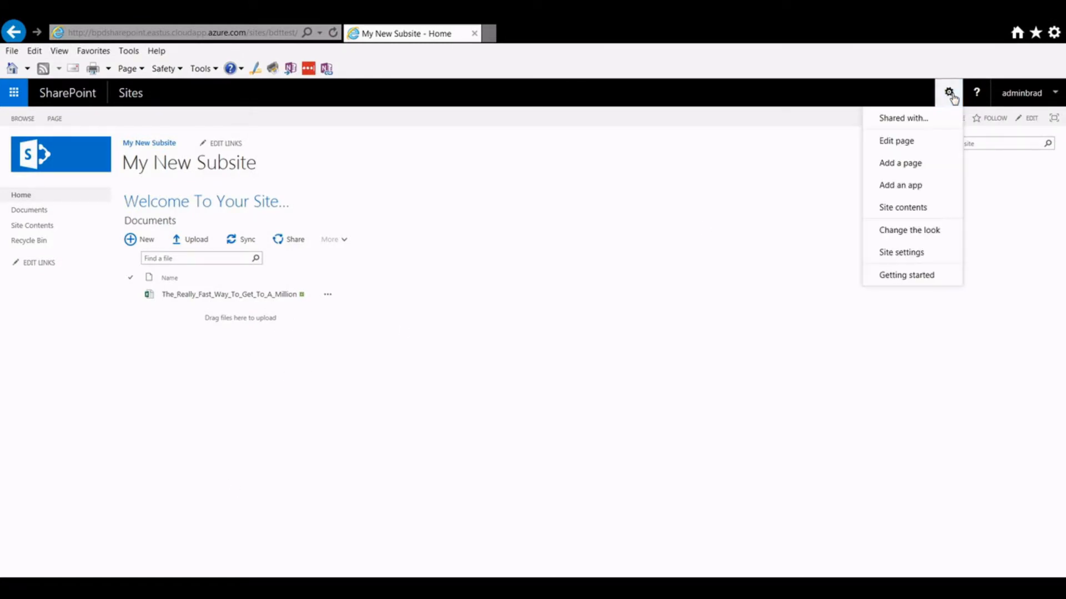
click(900, 255)
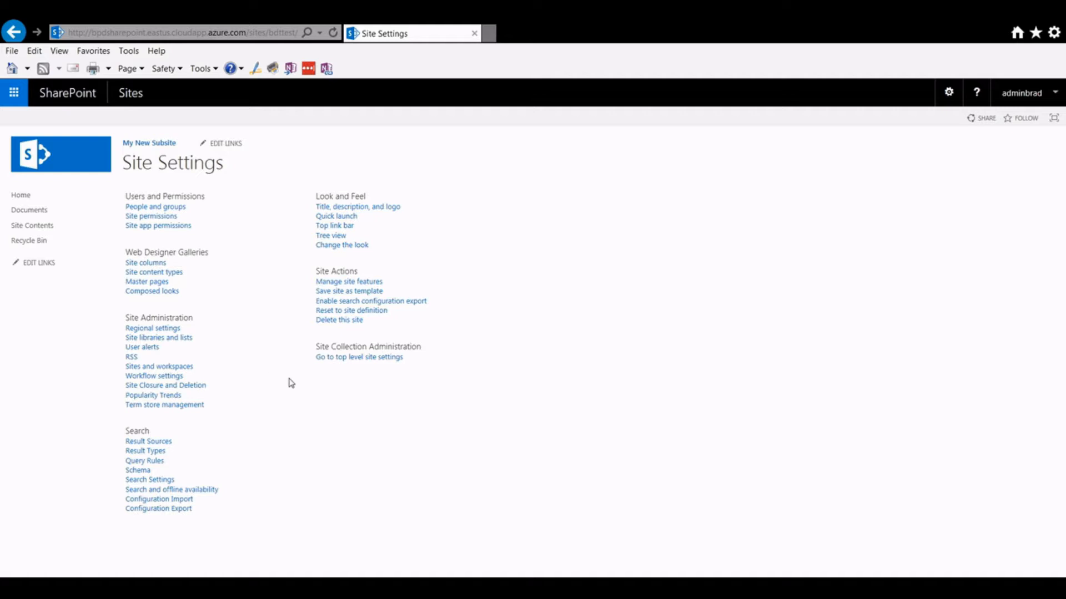
click(371, 358)
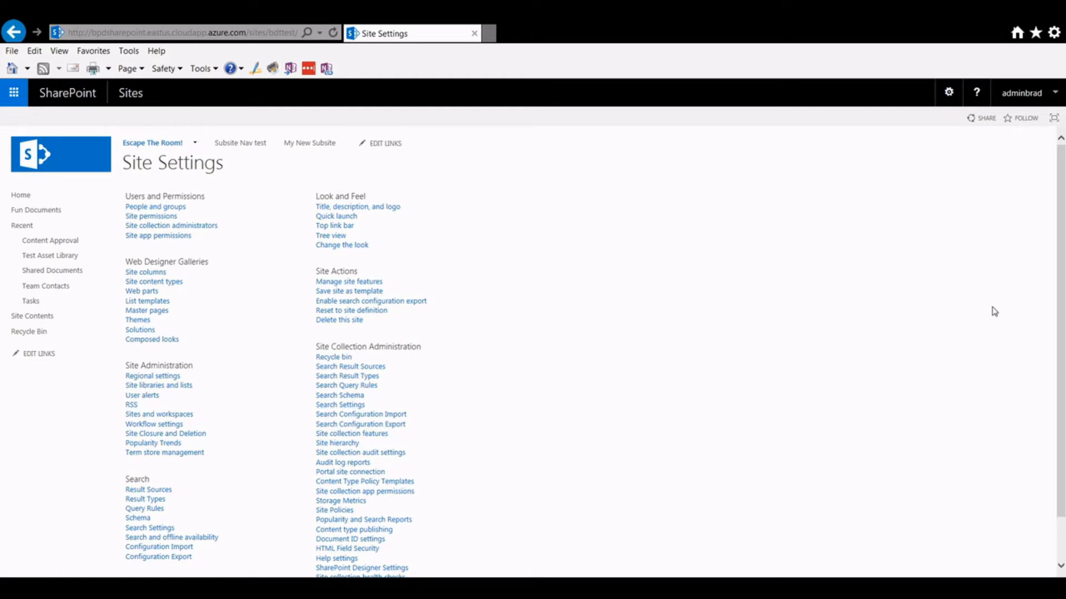
scroll(1060, 313, down, 2)
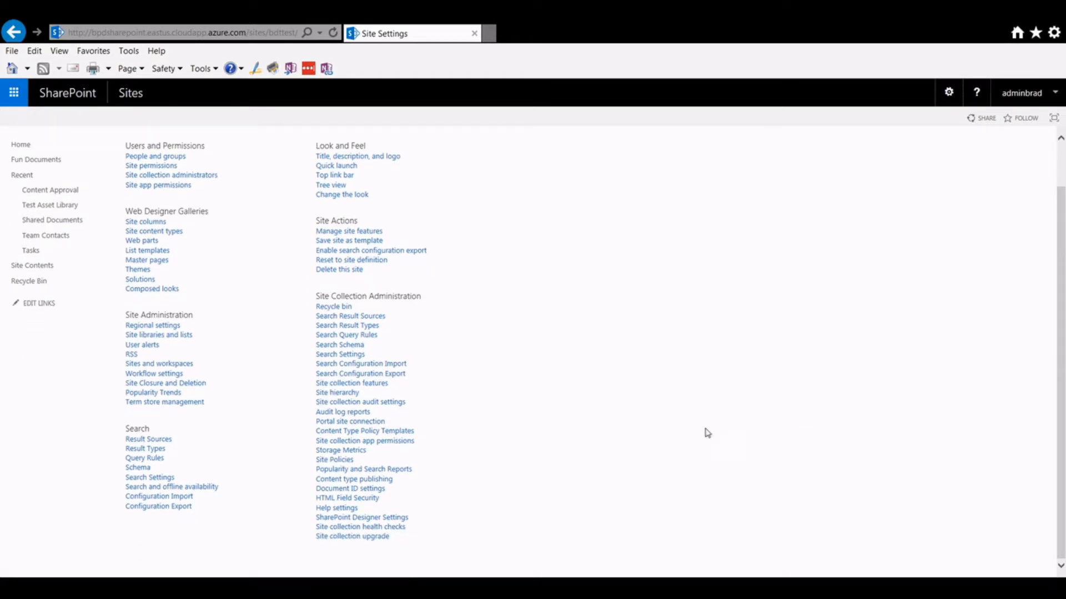
click(334, 384)
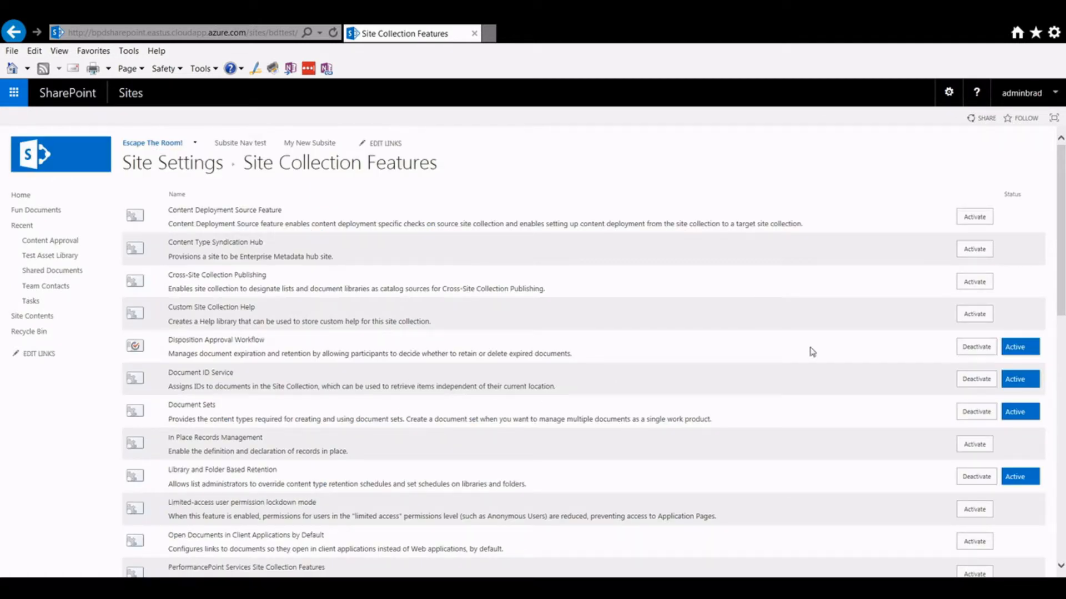
drag(1059, 272, 1019, 286)
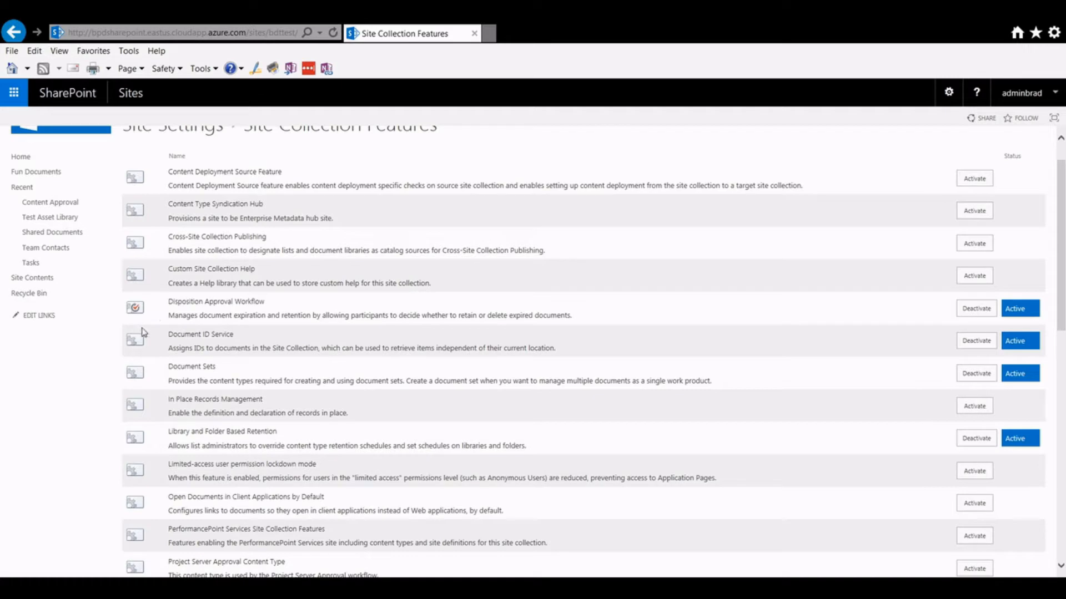
drag(169, 333, 555, 348)
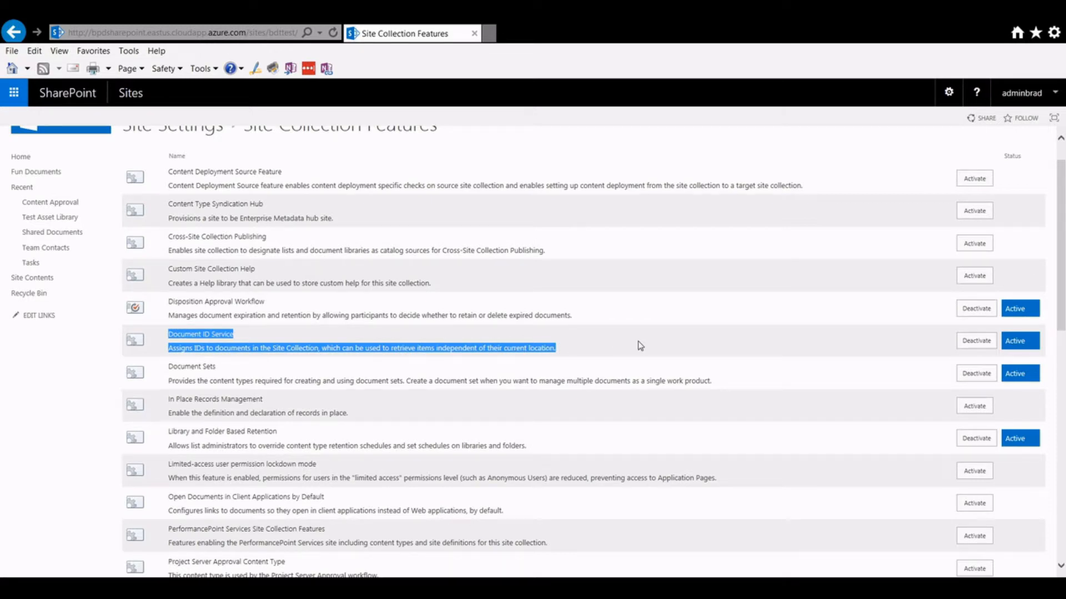
Switch to the subsite's Documents library and select the link in the details of The_Really_Fast_Way_To_Get_To_A_Million.
click(617, 588)
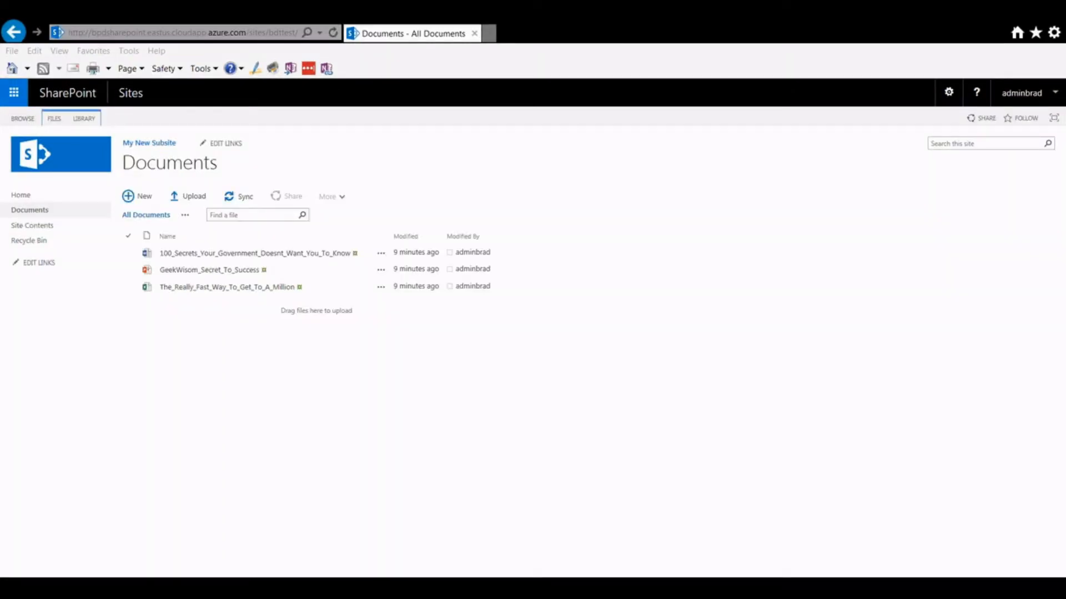
click(992, 411)
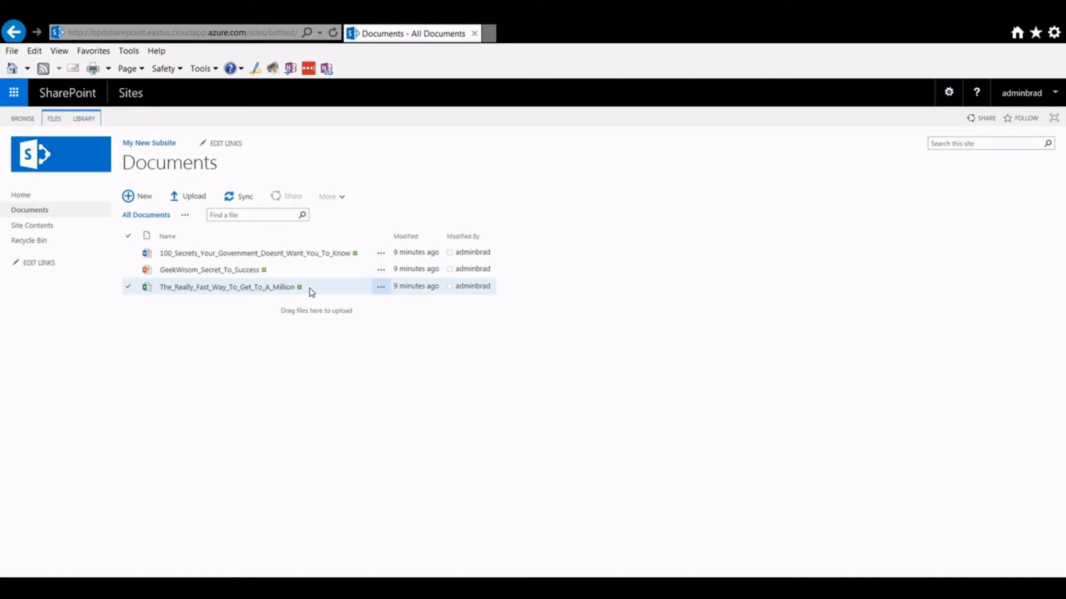
click(381, 288)
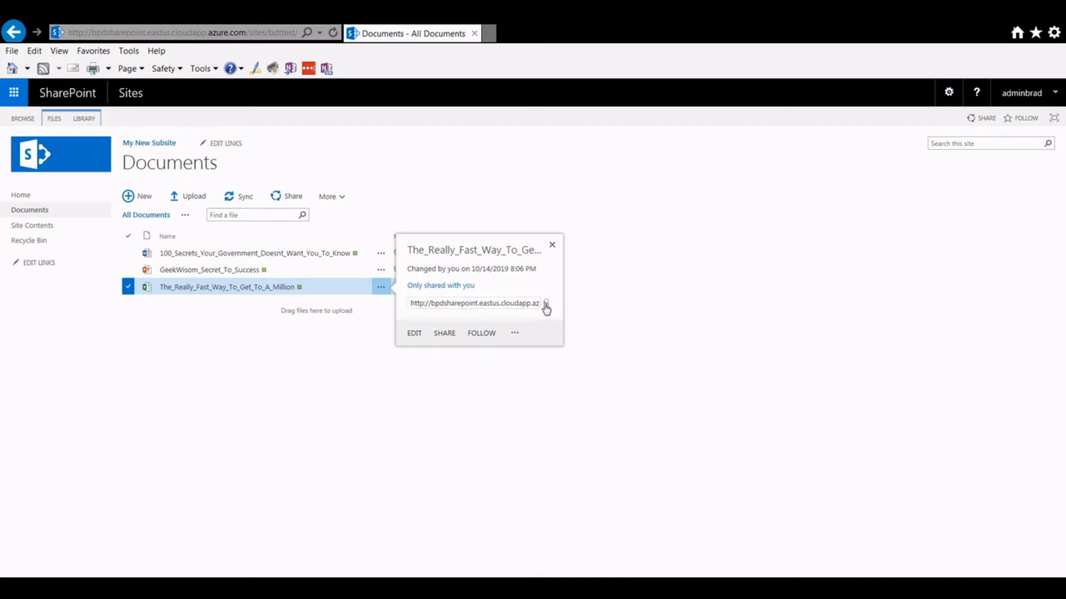
click(416, 303)
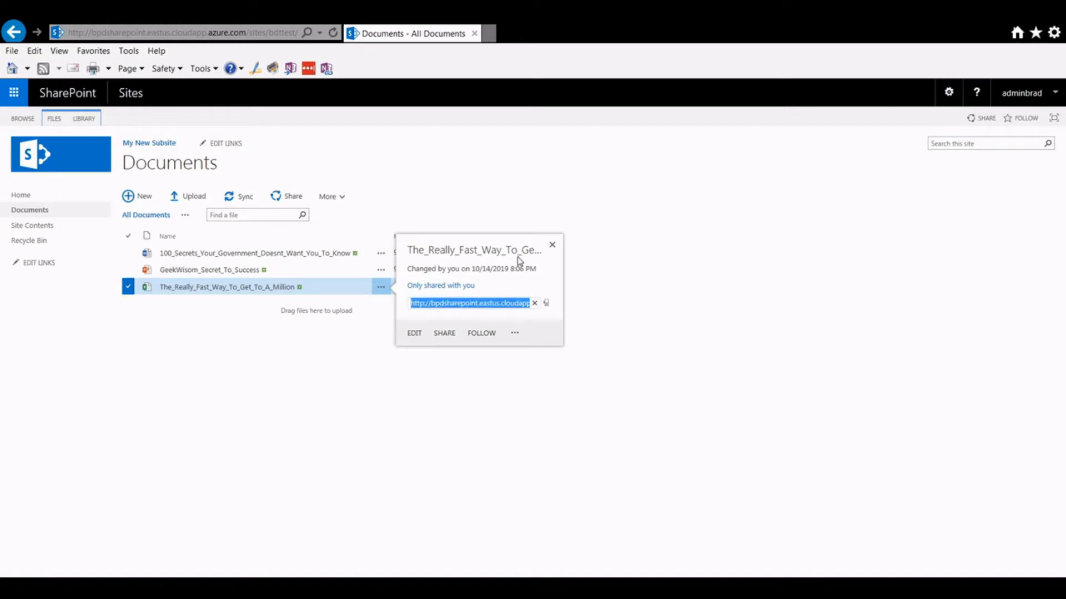
Highlight the DocIdRedir.aspx part and the document ID at the end of the file's link, and close the file details.
key(End)
key(Left)
key(Left)
key(Left)
key(Left)
key(Left)
key(Left)
key(Left)
key(Left)
key(Left)
key(Left)
key(Left)
key(Left)
key(Left)
key(Left)
key(Left)
key(Left)
key(Left)
key(Left)
key(Left)
key(Left)
key(Left)
key(Left)
key(Left)
key(Left)
key(Left)
key(Left)
key(Left)
key(Left)
key(Left)
key(Left)
key(Left)
key(Left)
key(Right)
key(Right)
key(Right)
key(Right)
key(Right)
key(Right)
key(shift+Right)
key(shift+Right)
key(shift+Right)
key(shift+Right)
key(shift+Right)
key(shift+Right)
key(shift+Right)
key(shift+Right)
key(shift+Right)
key(shift+Right)
key(shift+Right)
key(shift+Right)
key(shift+Right)
key(shift+Right)
key(shift+Right)
key(shift+Right)
key(shift+Right)
key(shift+Right)
key(shift+Right)
key(shift+Right)
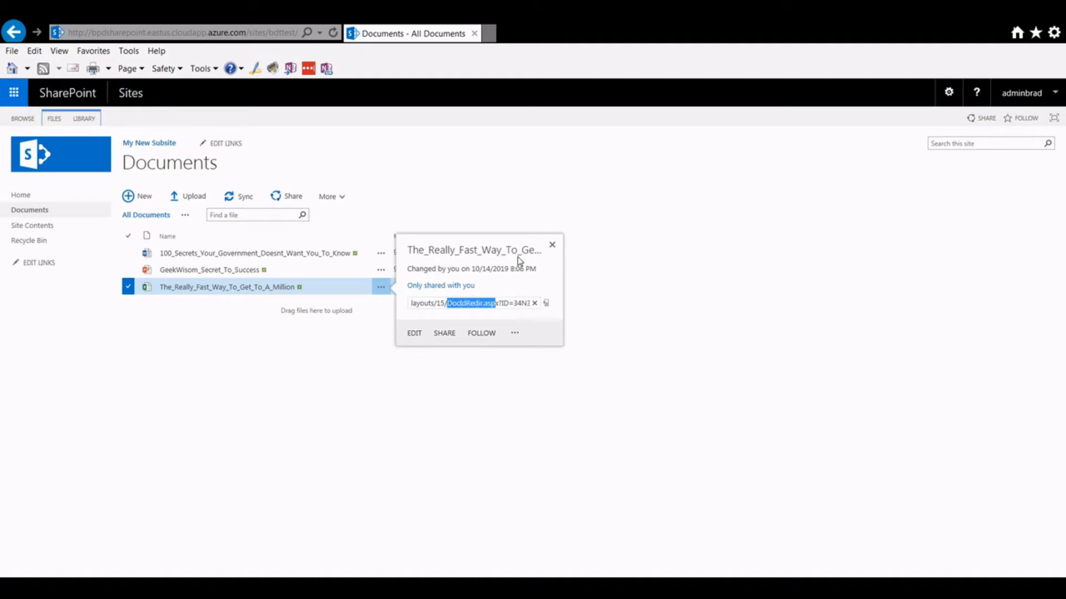
key(shift+Right)
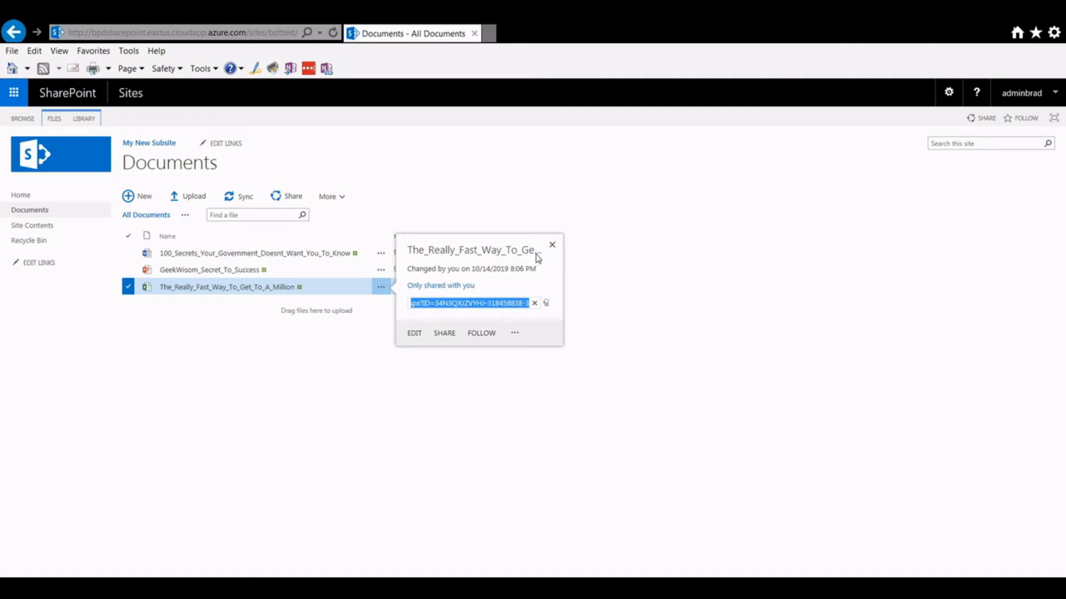
click(552, 244)
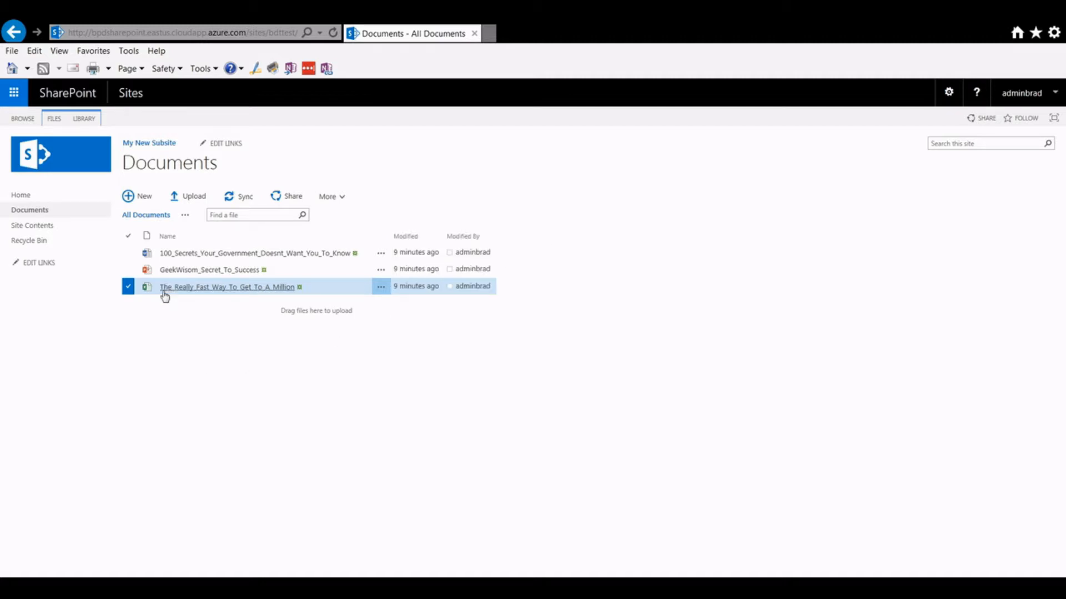
Create a folder named a_new_folder in the Documents library.
click(58, 121)
click(81, 146)
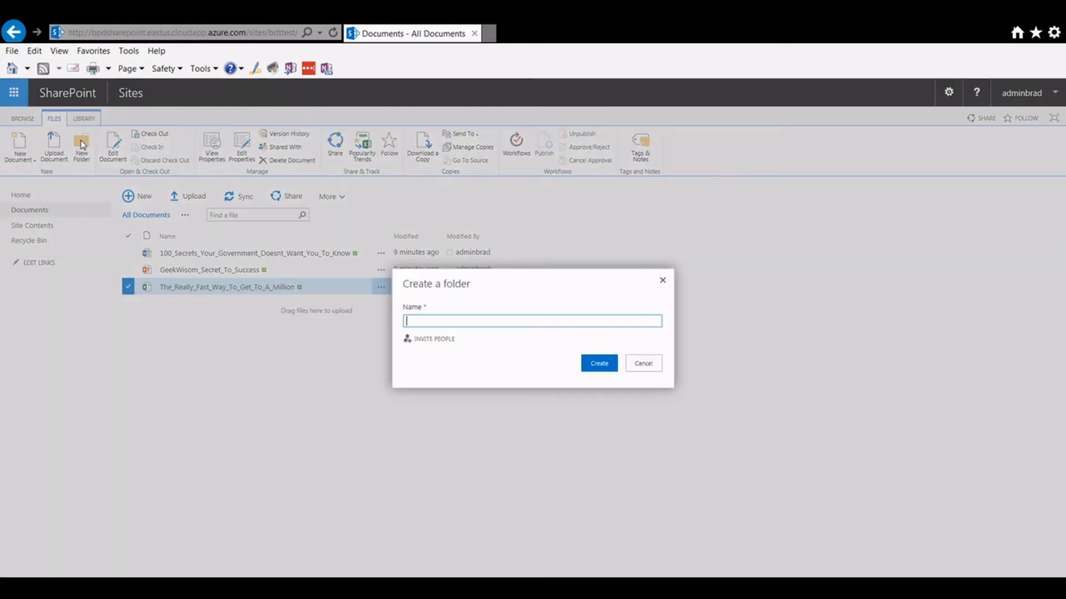
text(My New Folder)
key(Return)
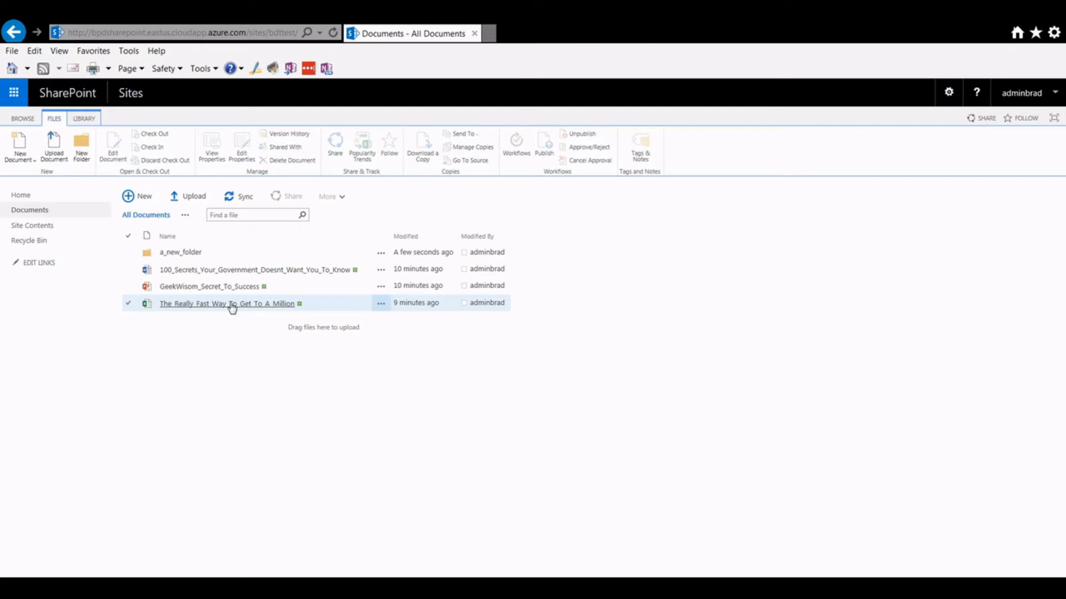
Move The_Really_Fast_Way_To_Get_To_A_Million into a_new_folder and open that folder.
drag(232, 309, 190, 257)
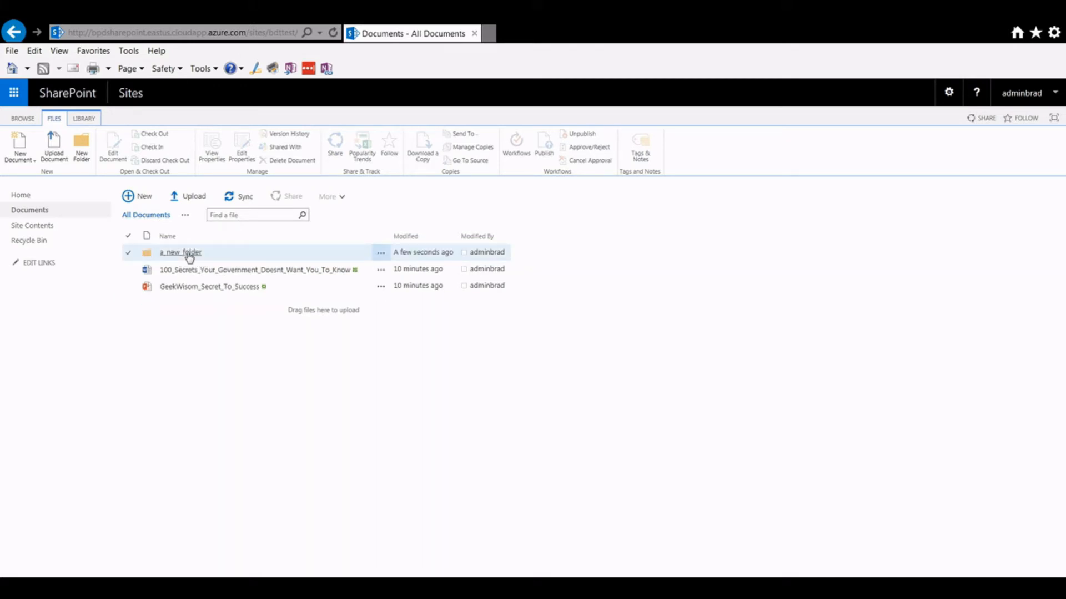
click(183, 253)
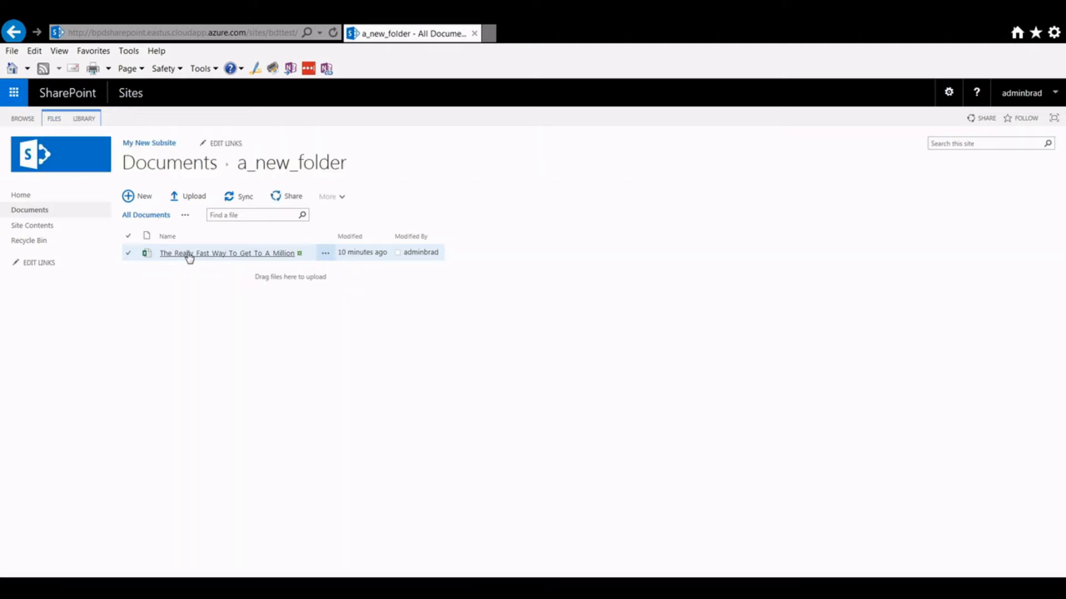
Examine the moved file's link in its details, highlighting the document ID at the end, and close the details.
click(326, 254)
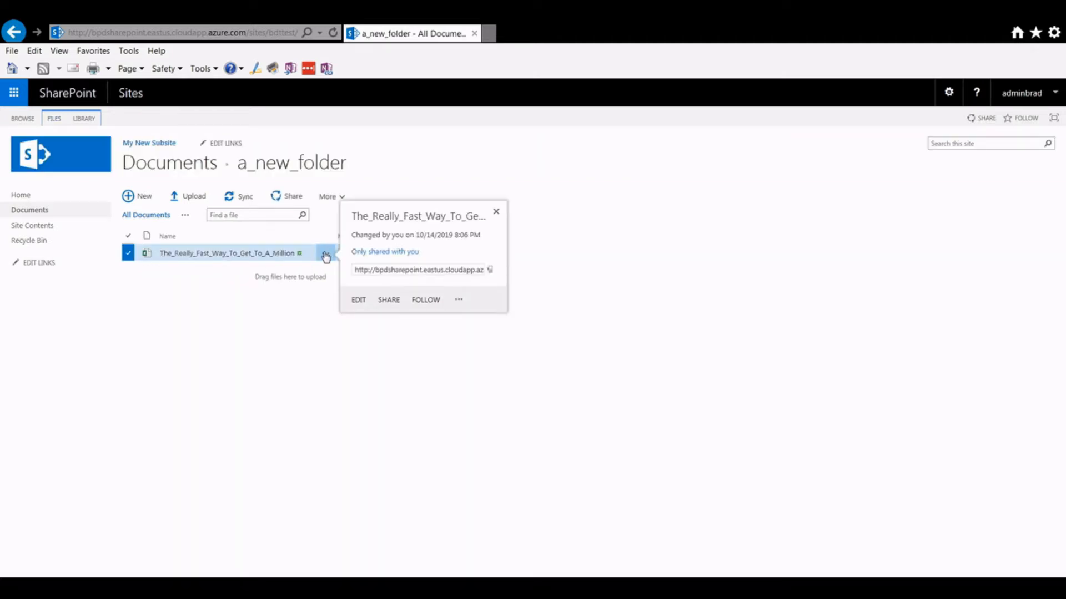
click(387, 270)
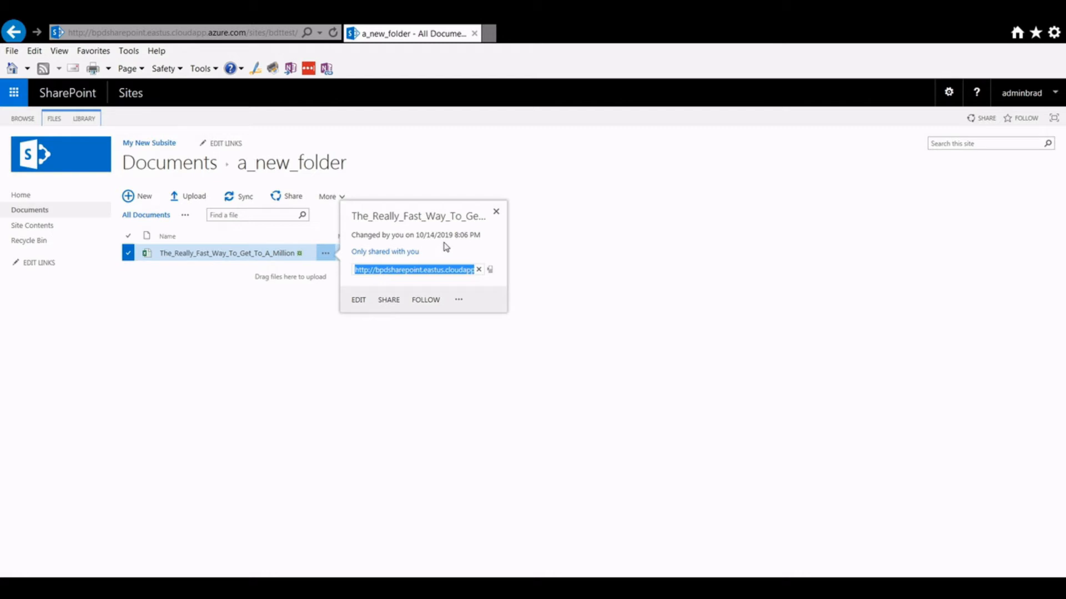
key(End)
key(Left)
key(Left)
key(Left)
key(Left)
key(Left)
key(Left)
key(Left)
key(Left)
key(Left)
key(Left)
key(Left)
key(Left)
key(Left)
key(Left)
key(Left)
key(Left)
key(Left)
key(Left)
key(Left)
key(Left)
key(Left)
key(Left)
key(Left)
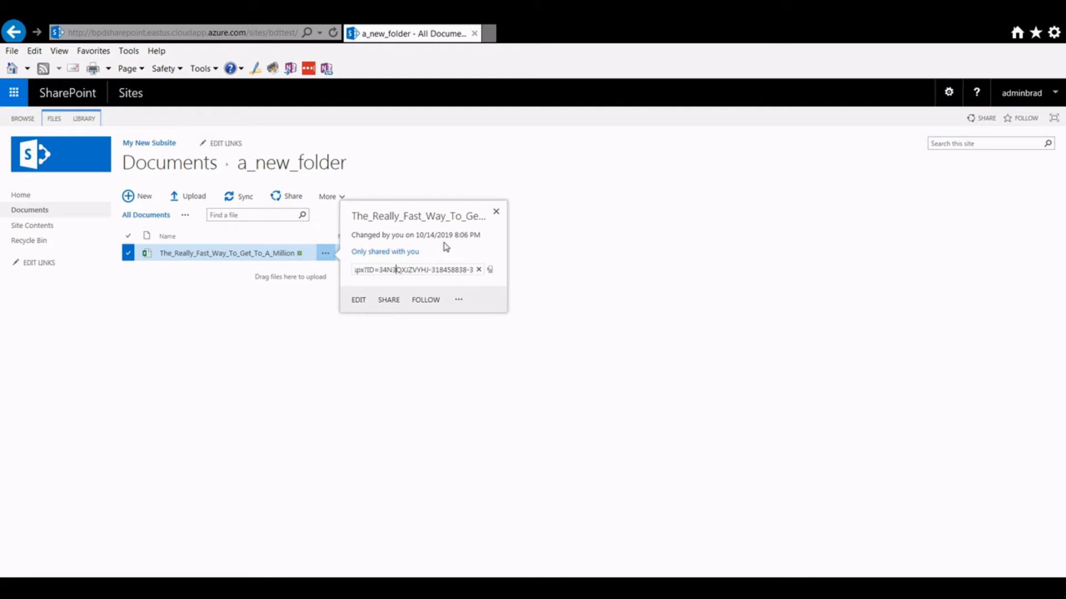
key(shift+Right)
key(shift+Right)
key(shift+Right)
key(shift+Right)
key(shift+Right)
key(shift+Right)
key(shift+Right)
key(shift+Right)
key(shift+Right)
key(shift+Right)
key(shift+Right)
key(shift+Right)
key(shift+Right)
key(shift+Right)
key(shift+Right)
key(shift+Right)
key(shift+Right)
key(shift+Right)
key(shift+Right)
key(shift+Right)
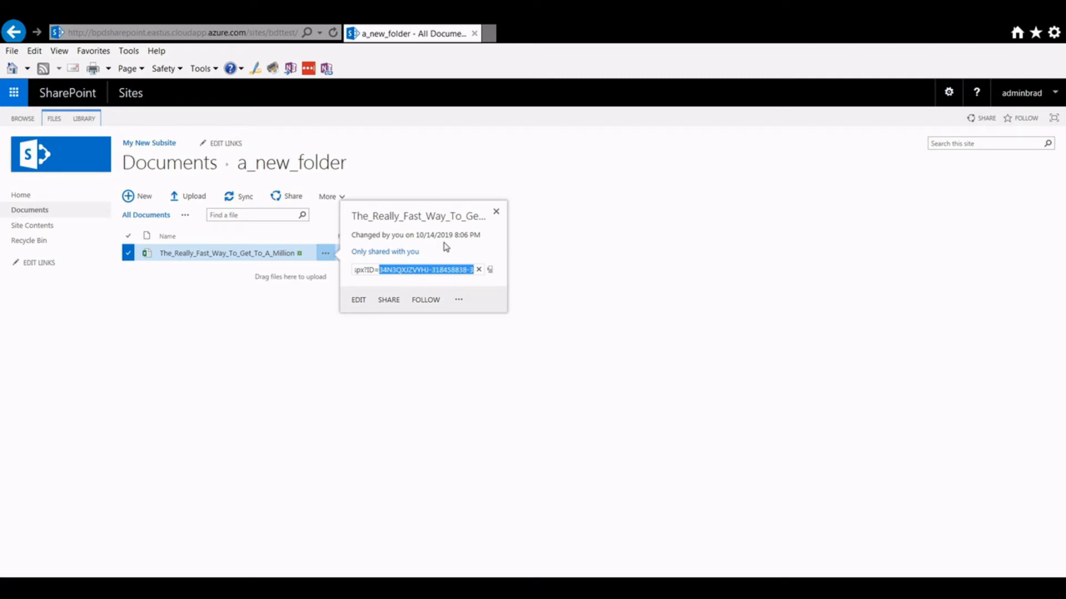
click(497, 214)
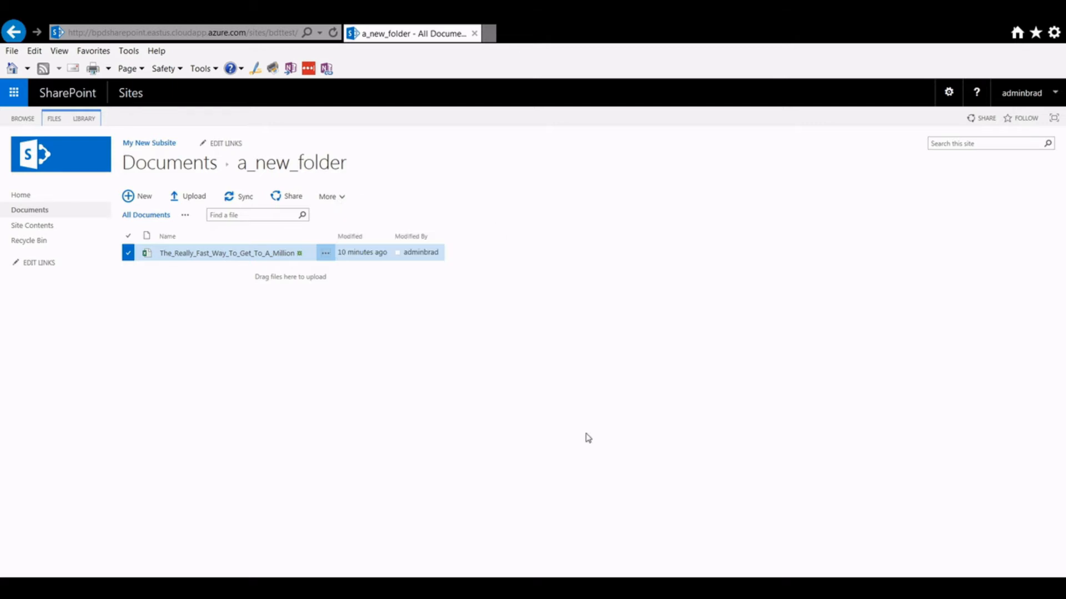